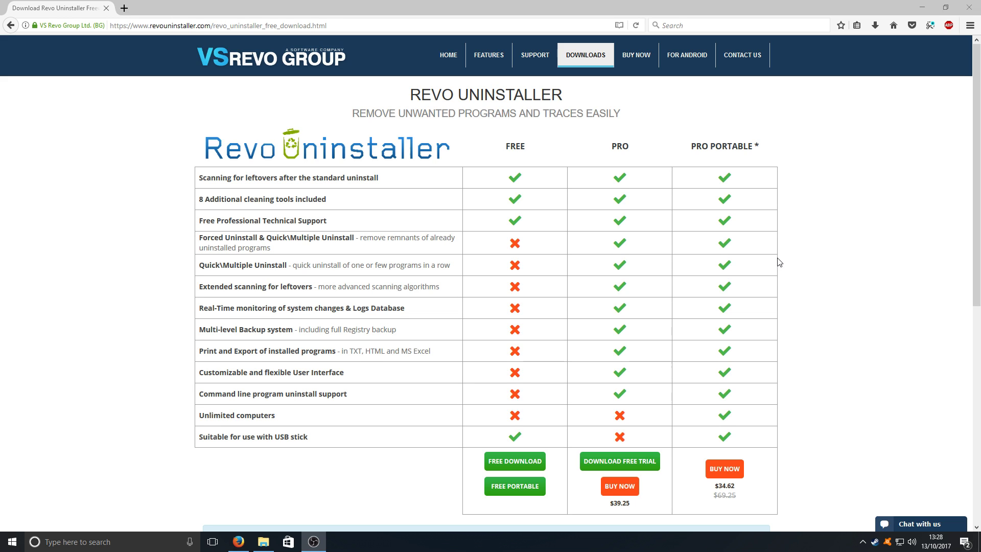
Scroll the Revo Uninstaller download page comparing the Free, Pro and Pro Portable editions
scroll(777, 259, "down", 2)
Save the free portable RevoUninstaller_Portable.zip and open it from Firefox's downloads list
scroll(777, 258, "up", 2)
left_click(523, 491)
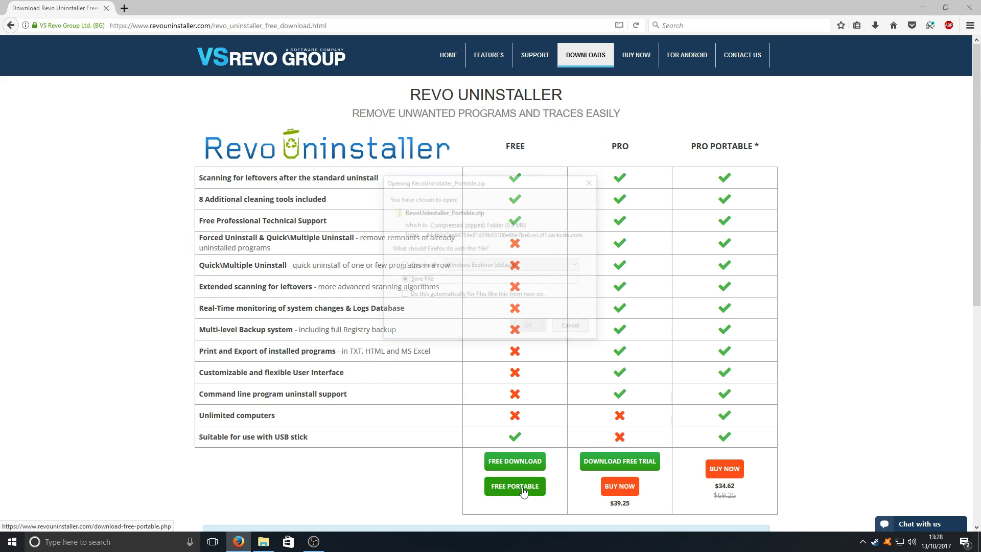
left_click(530, 328)
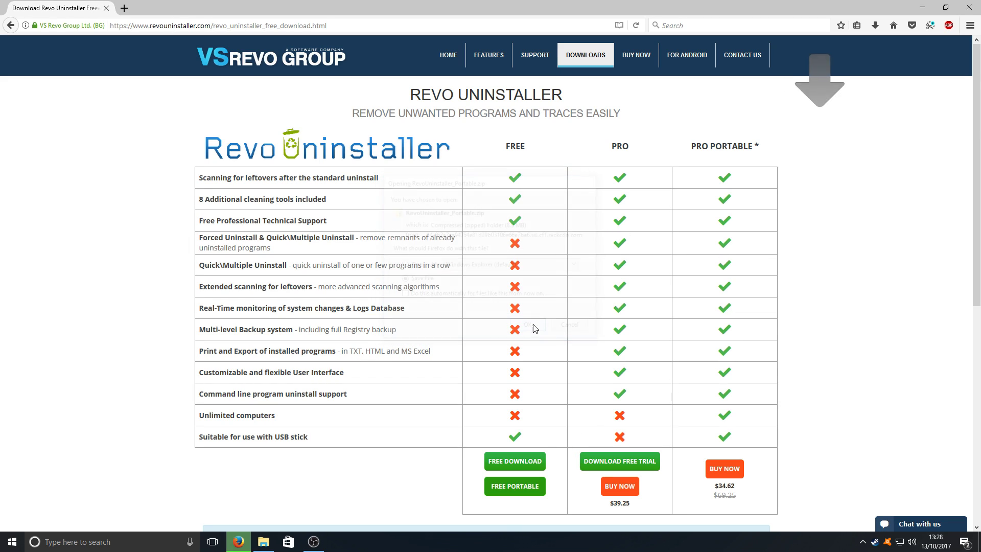
left_click(875, 24)
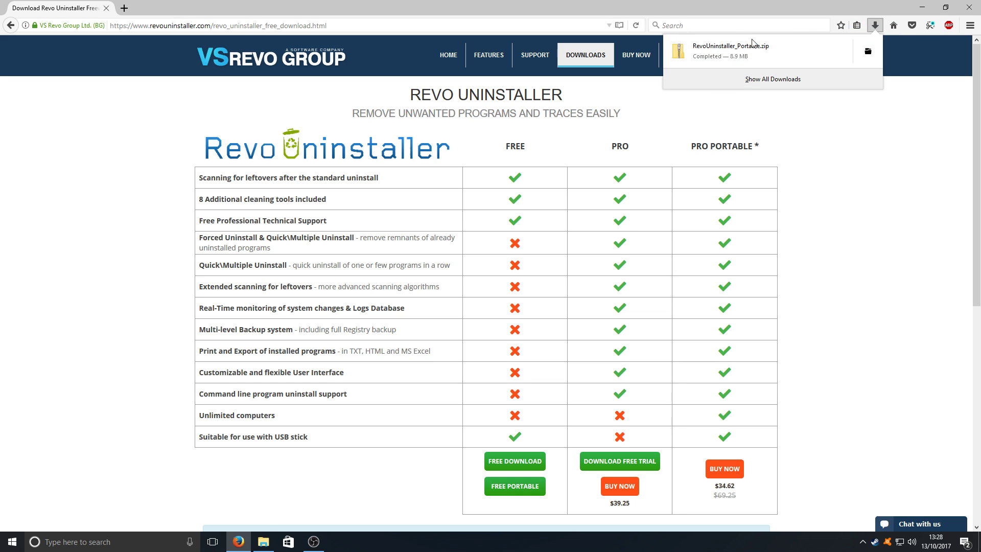
left_click(761, 49)
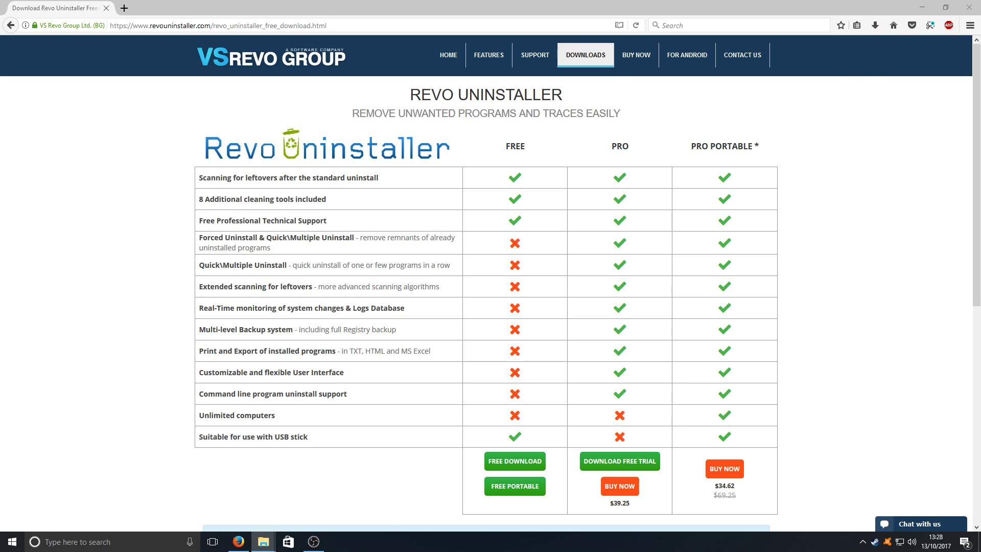
left_click(922, 7)
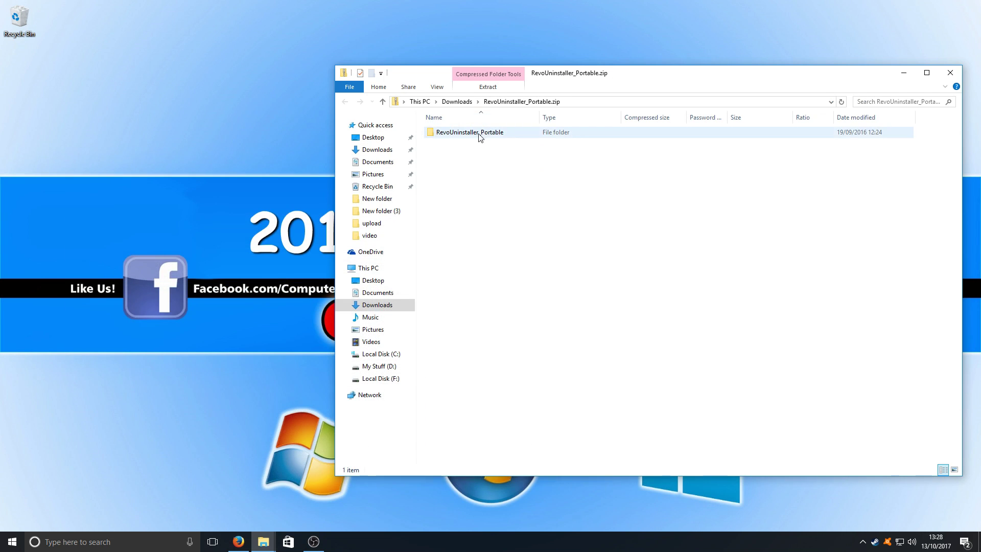
Copy the RevoUninstaller_Portable folder from the zip to the desktop and open it
left_click_drag(479, 137, 129, 147)
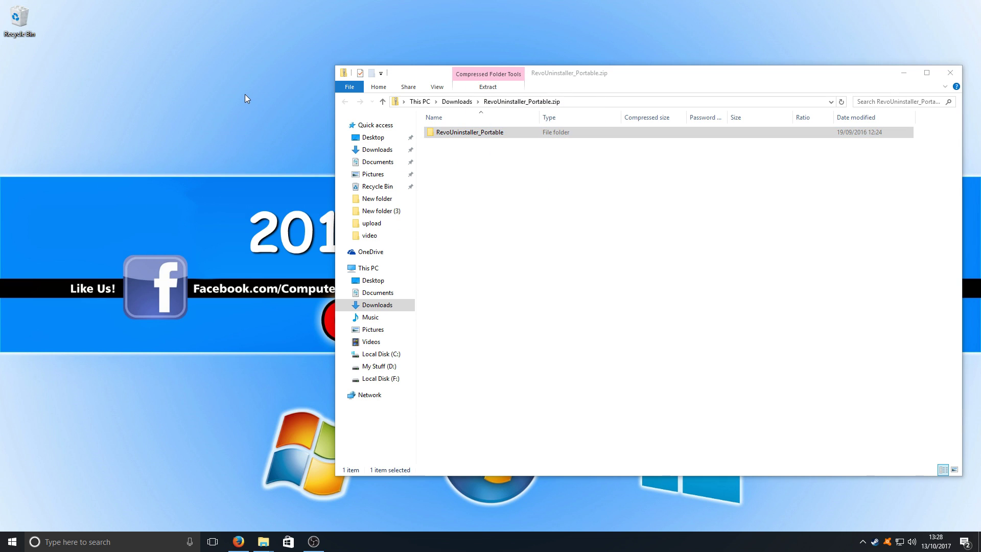
left_click(950, 73)
double_click(97, 123)
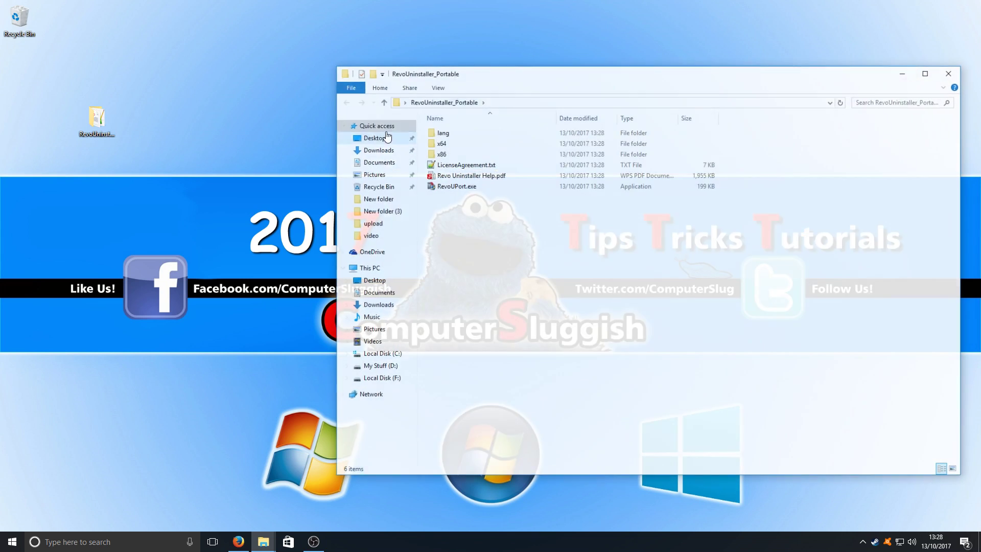
Run RevoUPort.exe as administrator and accept the licence agreement
right_click(466, 189)
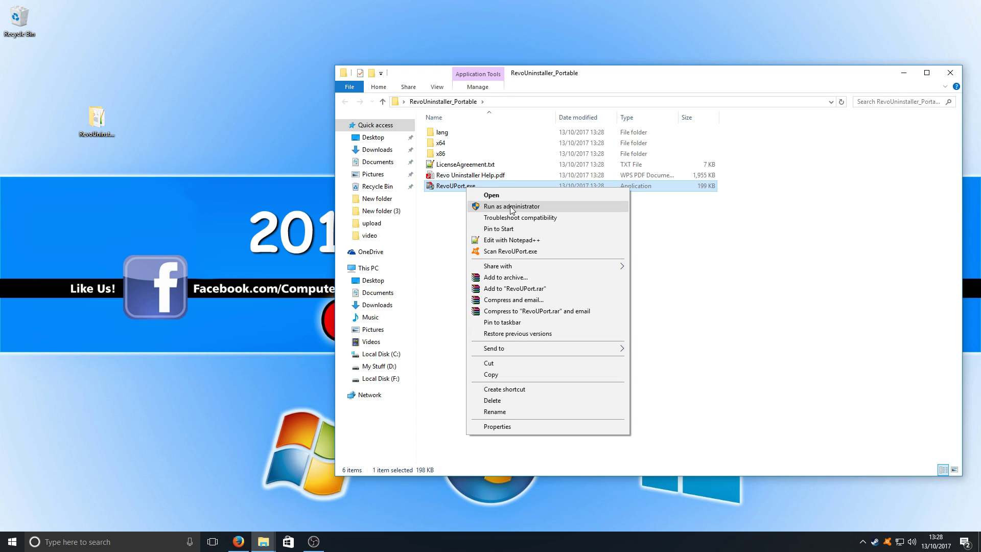
left_click(511, 207)
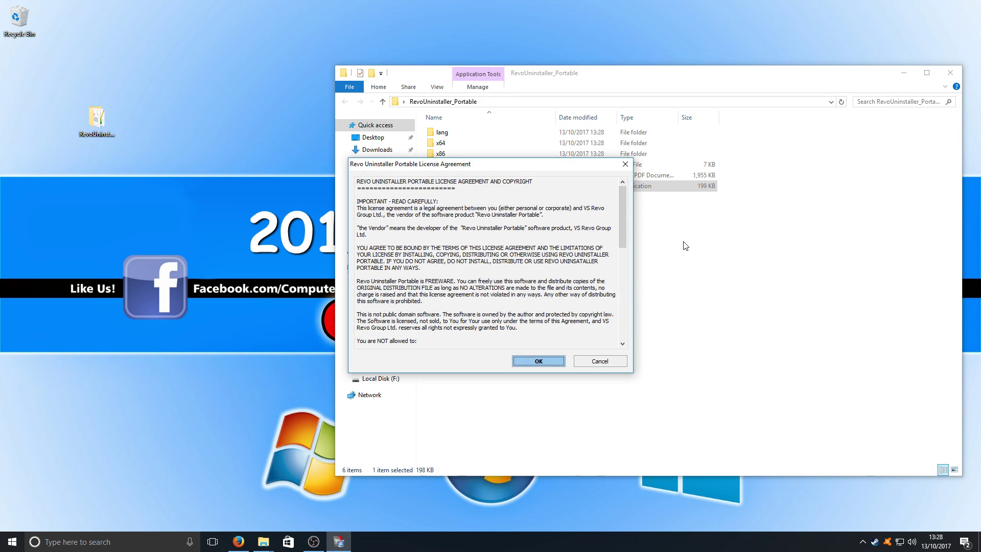
left_click(544, 363)
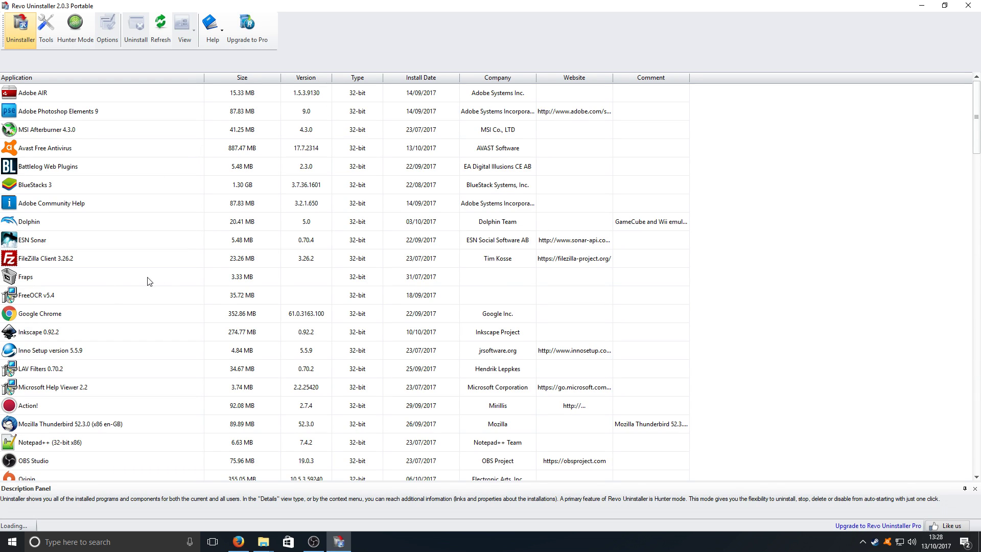
Search installed programs for 'ori' and select Origin (355.05 MB, Electronic Arts)
scroll(69, 376, "up", 1)
scroll(70, 383, "down", 7)
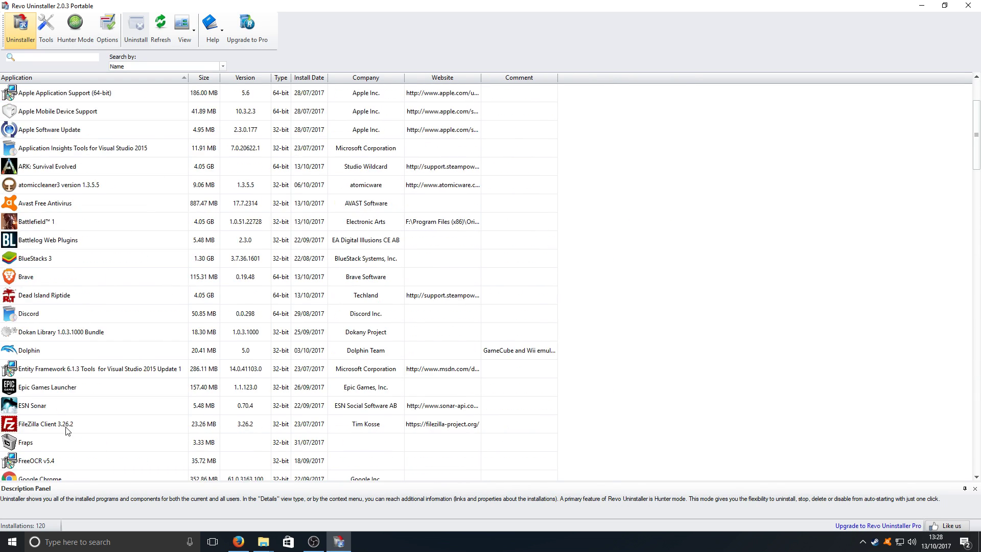
scroll(65, 427, "down", 5)
scroll(147, 304, "down", 7)
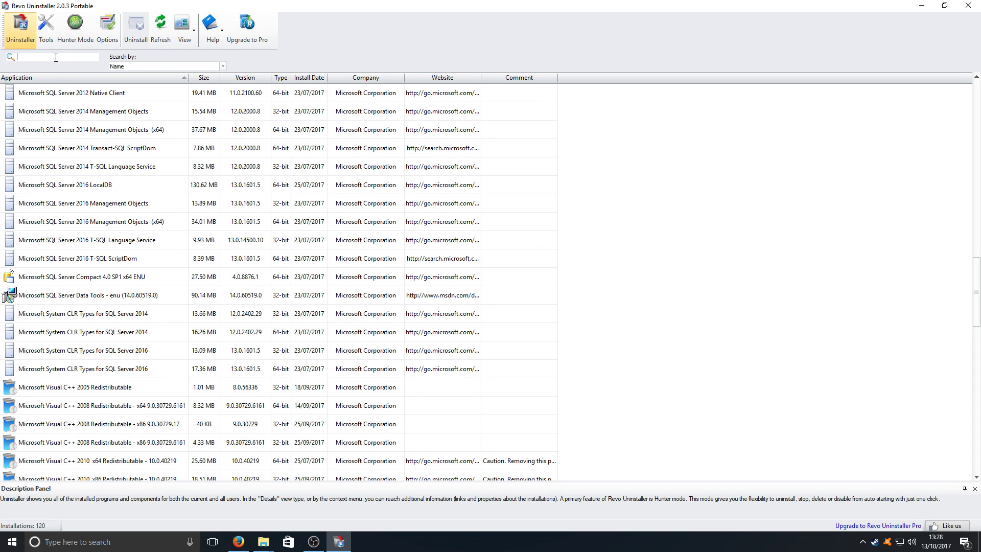
left_click(55, 57)
type("ori")
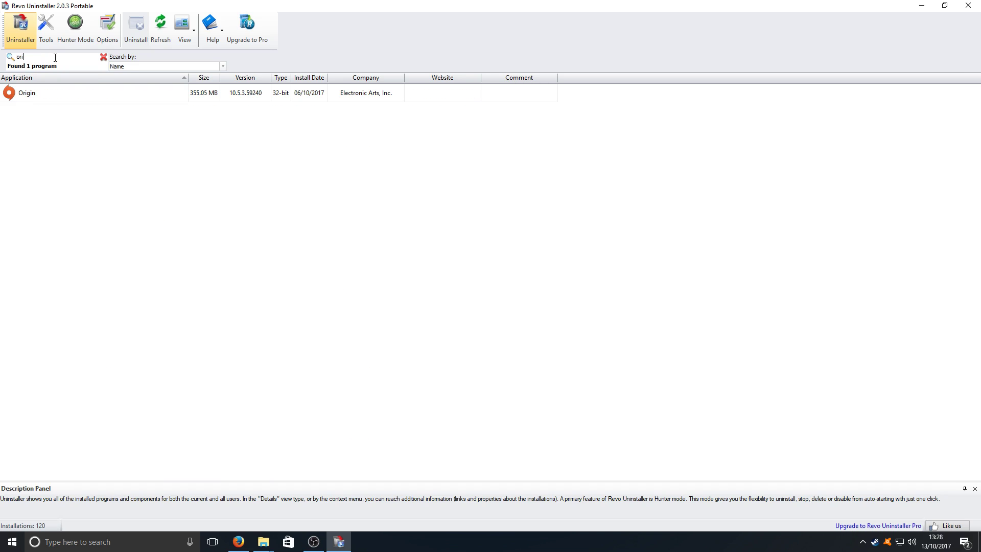
left_click(95, 92)
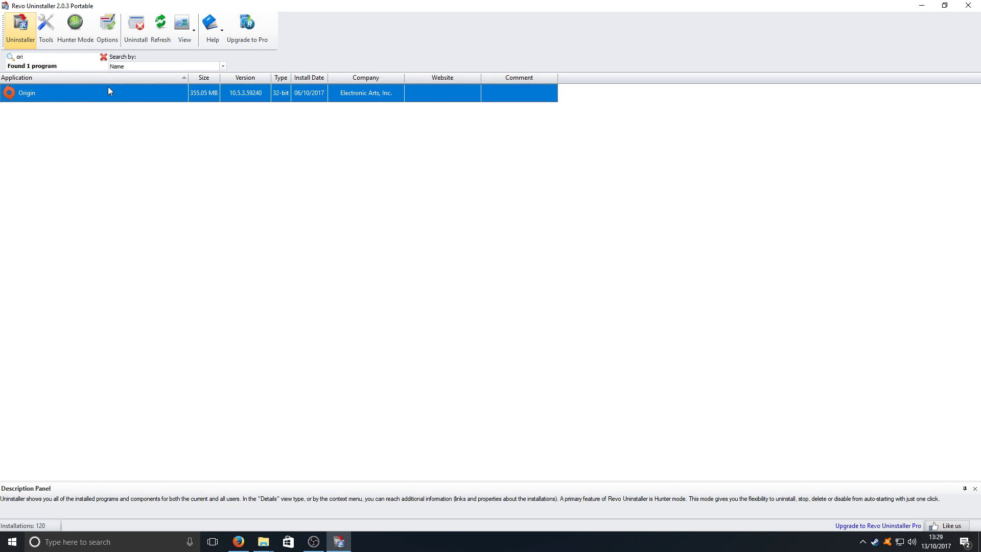
Run Origin's own uninstaller to completion, then scan for leftovers in Advanced mode
left_click(138, 29)
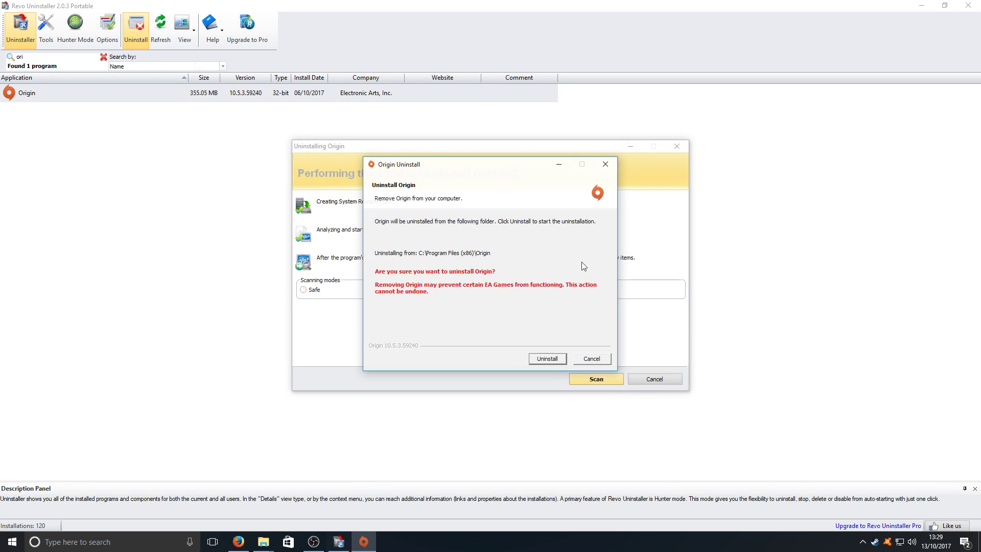
left_click(546, 360)
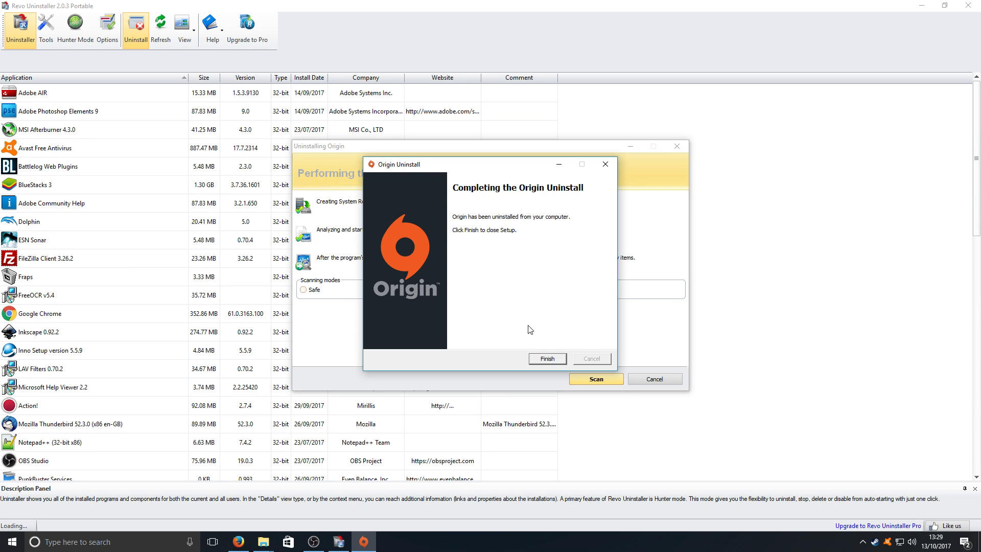
left_click(546, 359)
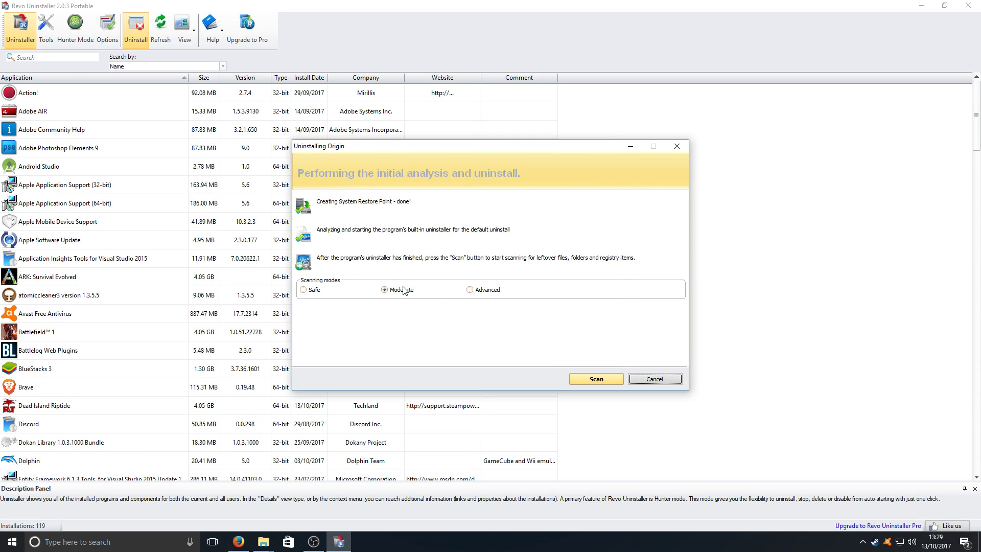
left_click(470, 291)
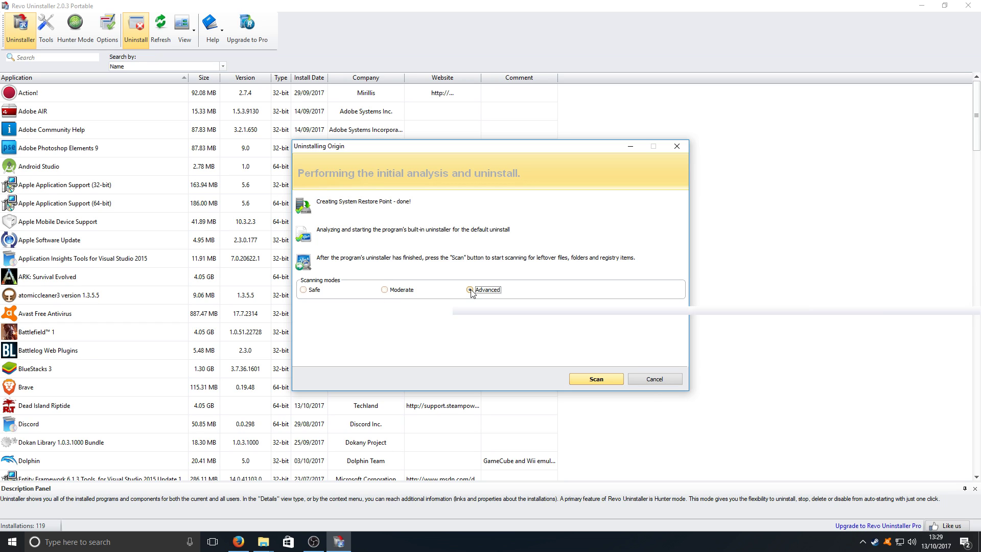
left_click(602, 380)
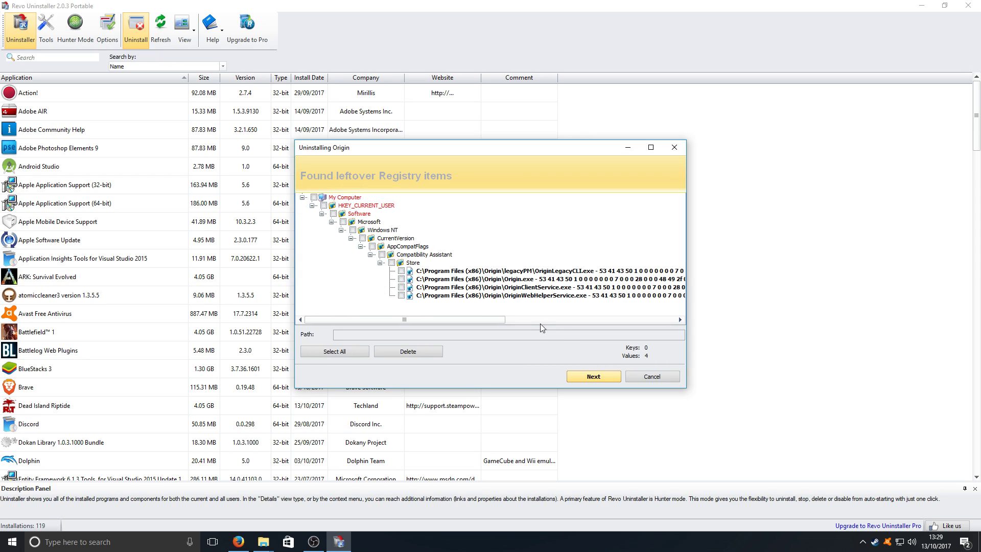
Select all 4 leftover Origin registry values under My Computer and delete them
mouse_move(418, 320)
left_mouse_down()
mouse_move(430, 321)
mouse_move(411, 318)
left_mouse_up()
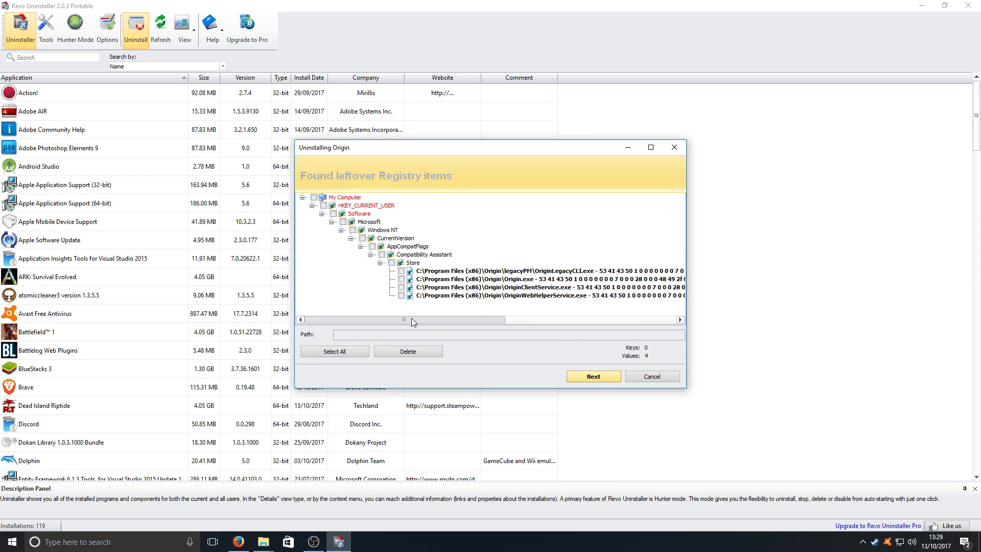
left_click(315, 198)
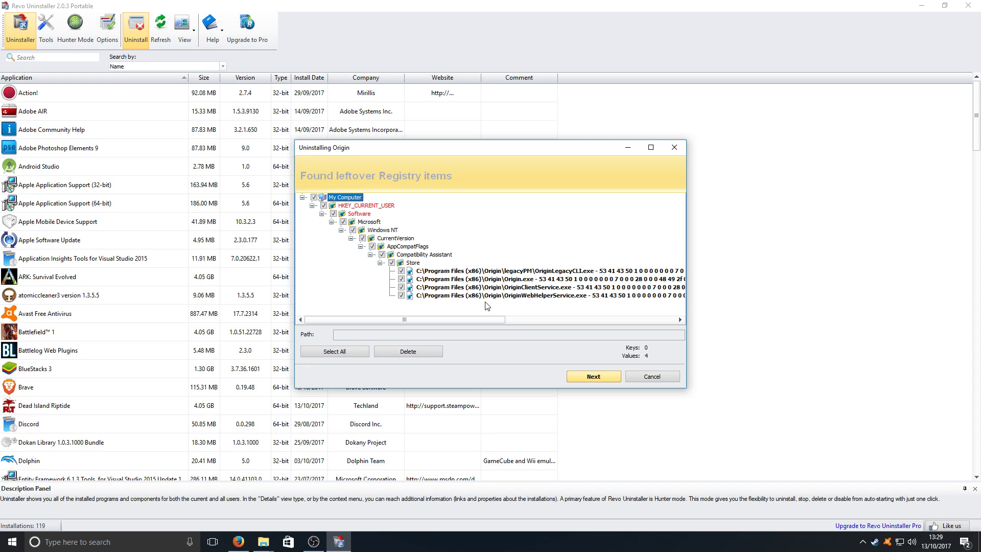
left_click(412, 352)
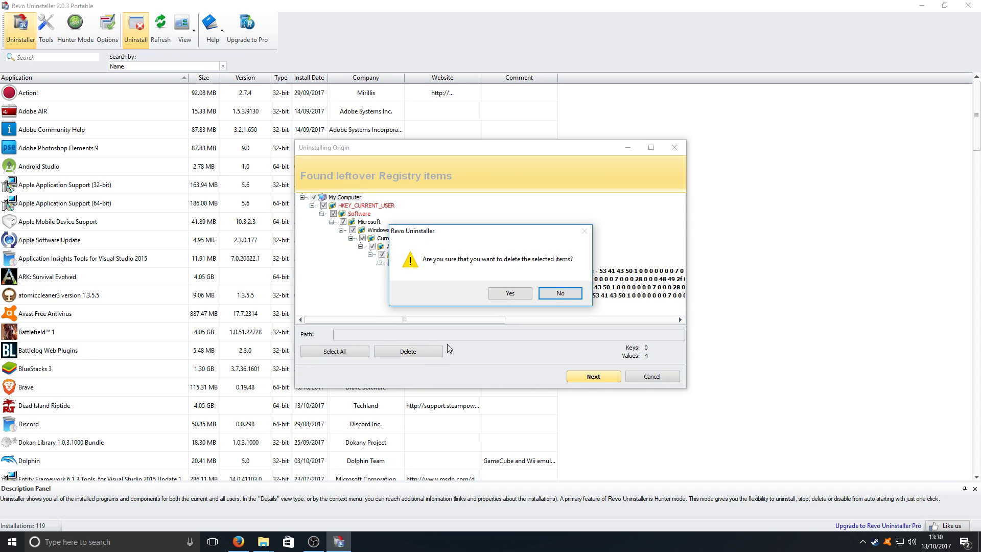
left_click(507, 293)
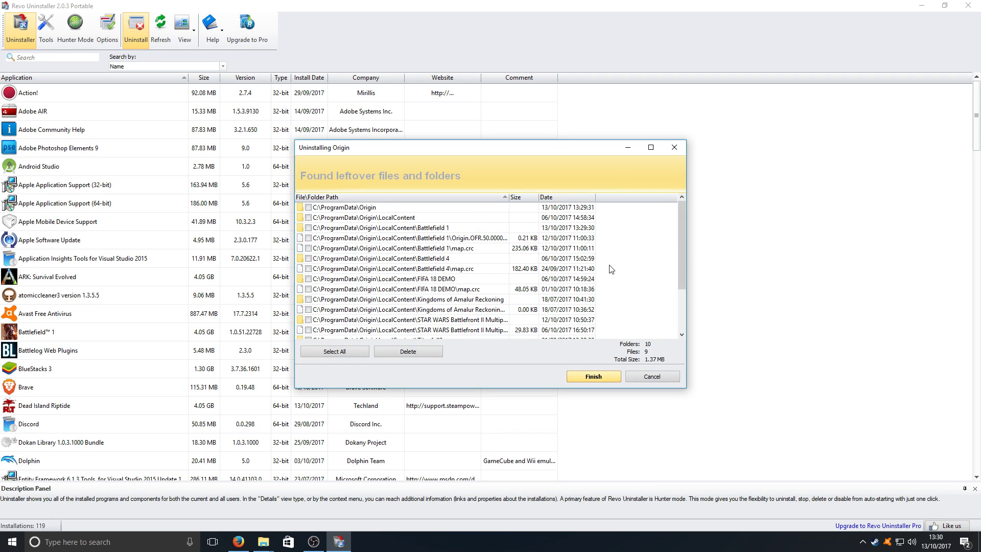
Widen the path column and review leftover folders such as C:\ProgramData\Origin and Battlefield 1
left_click_drag(508, 196, 552, 197)
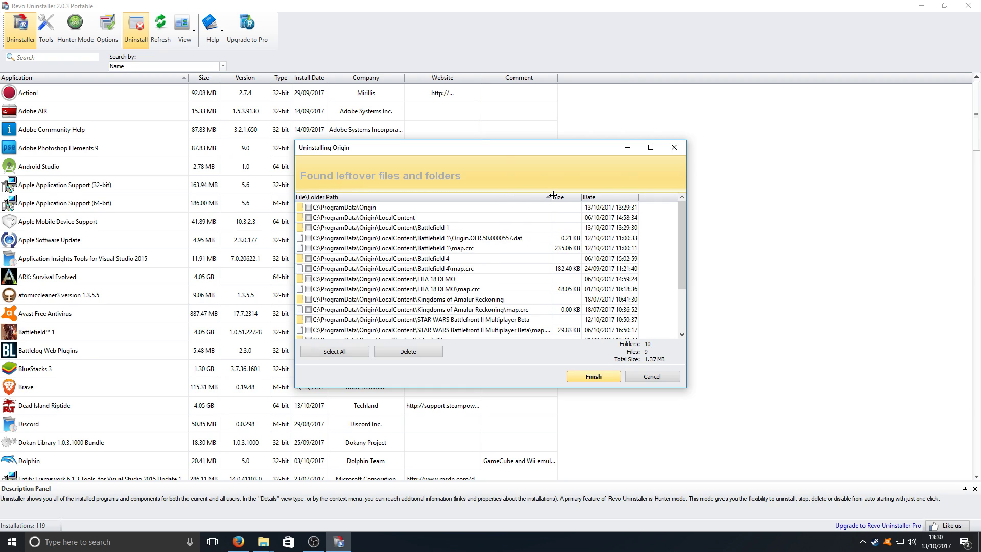
left_click(339, 208)
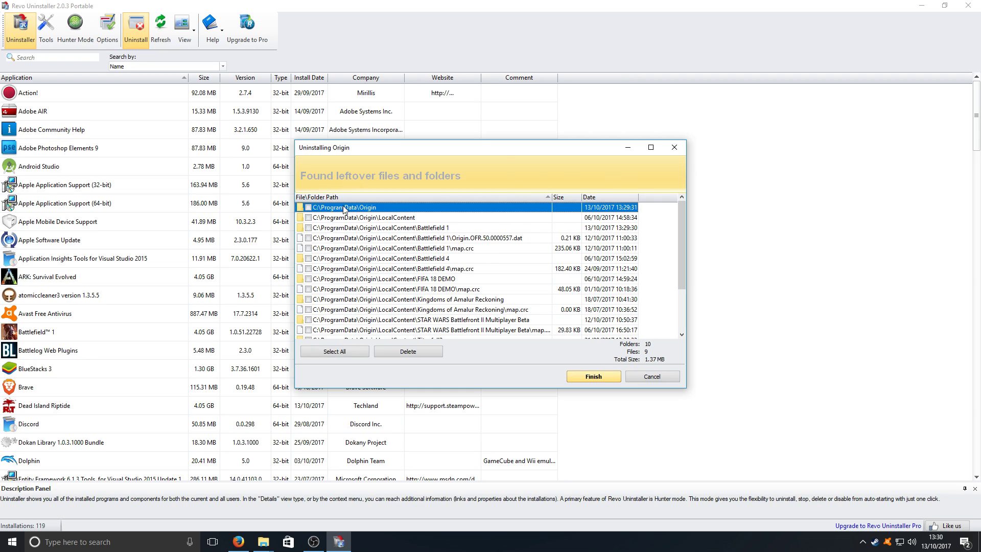
scroll(391, 237, "down", 2)
left_click(418, 229)
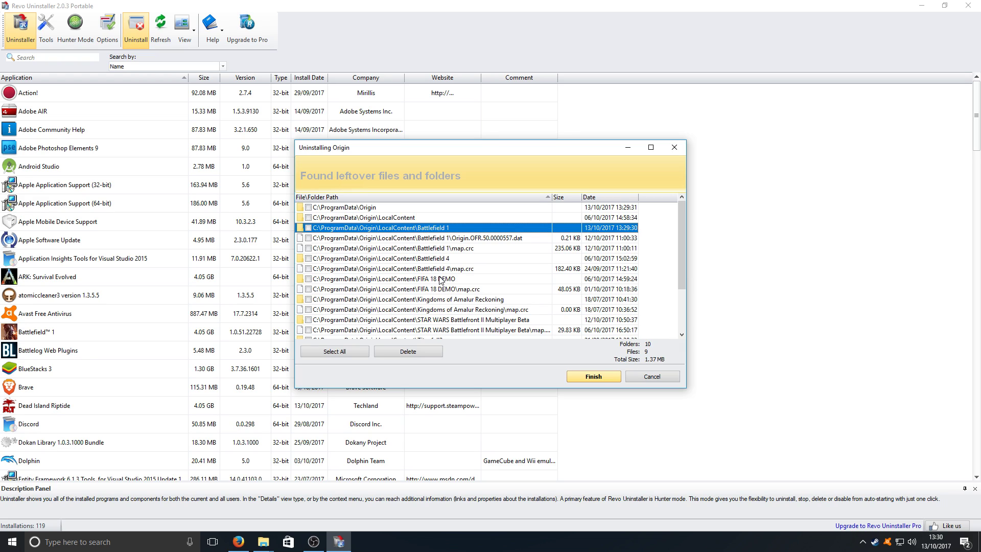
scroll(530, 296, "down", 2)
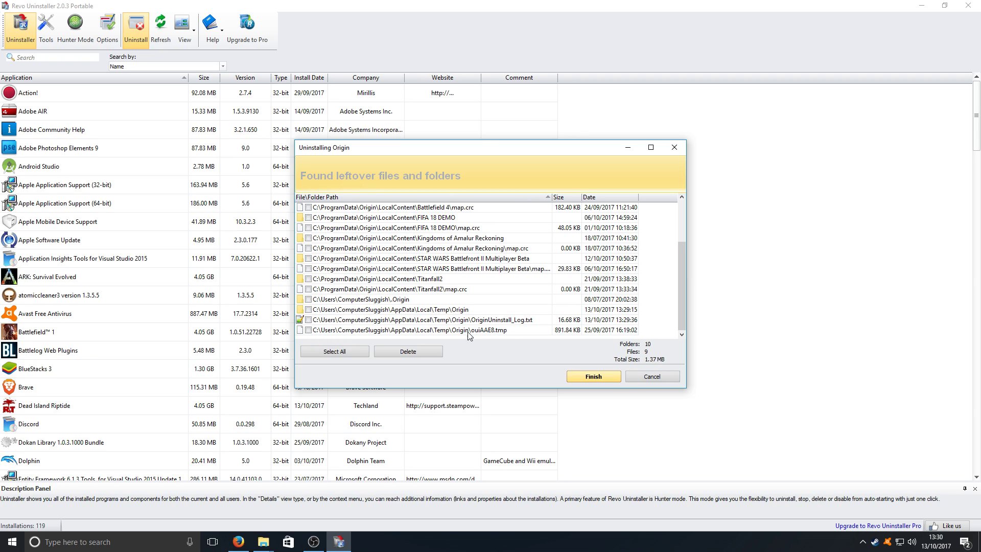
Delete the leftover files OriginUninstall_Log.txt and ouiAAE8.tmp, then finish the wizard
left_click(314, 331)
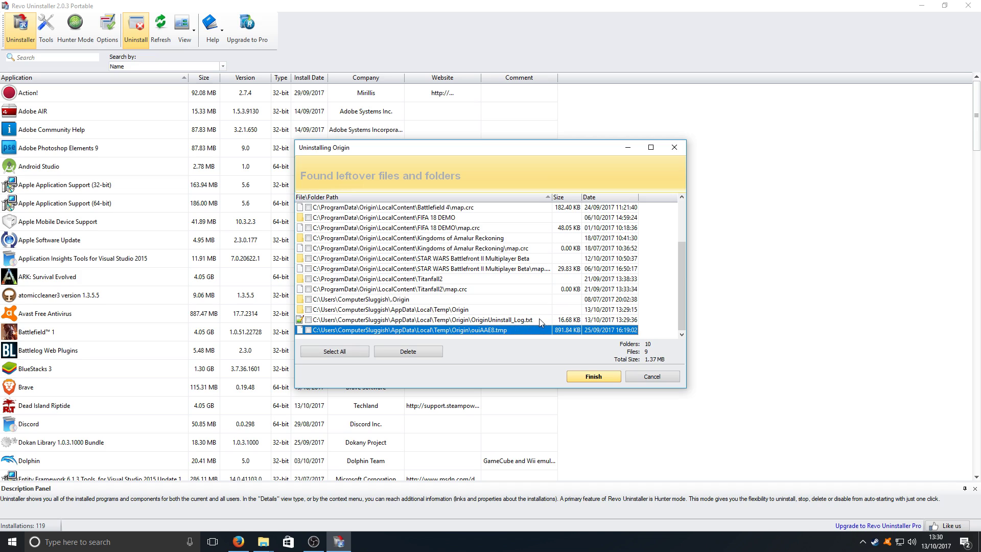
left_click(308, 319)
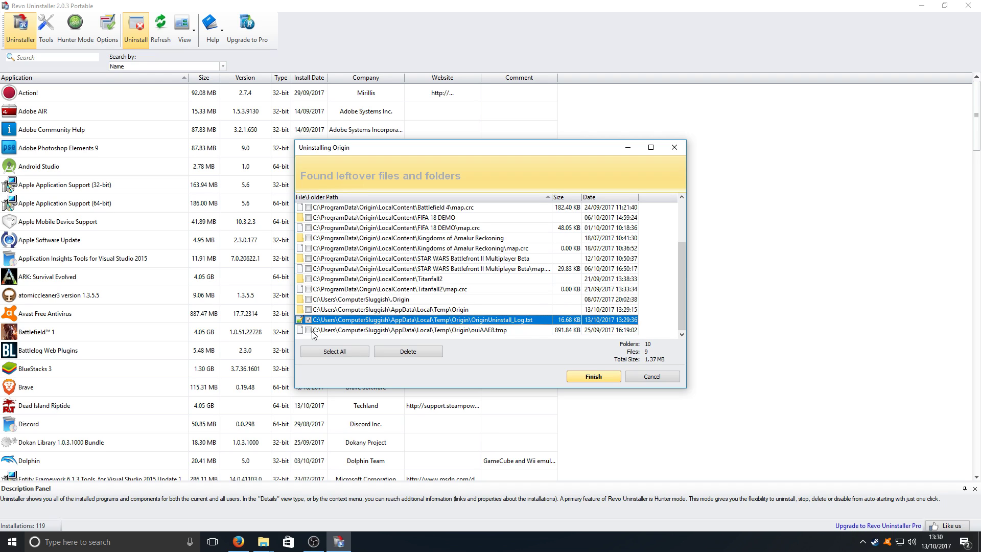
left_click(308, 330)
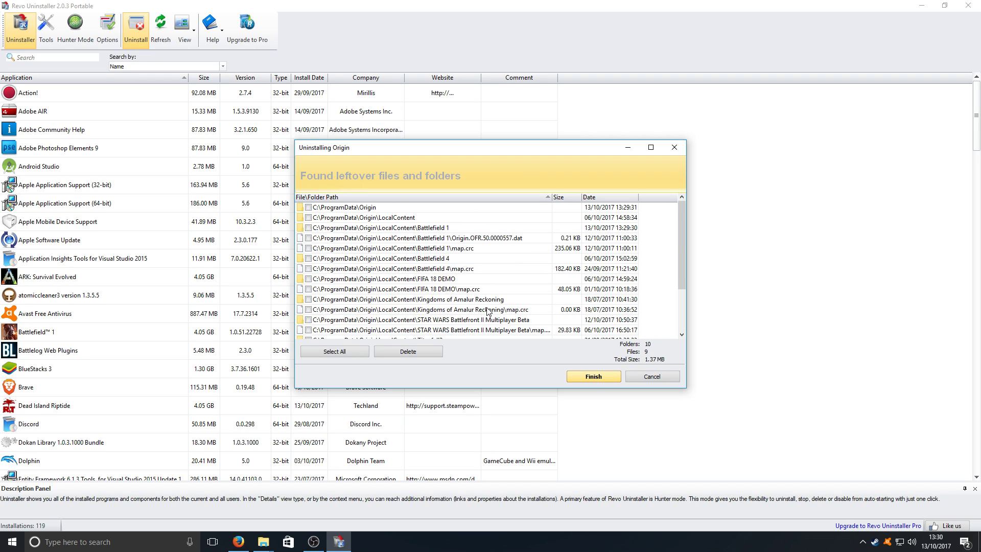
scroll(478, 325, "up", 2)
scroll(479, 293, "down", 2)
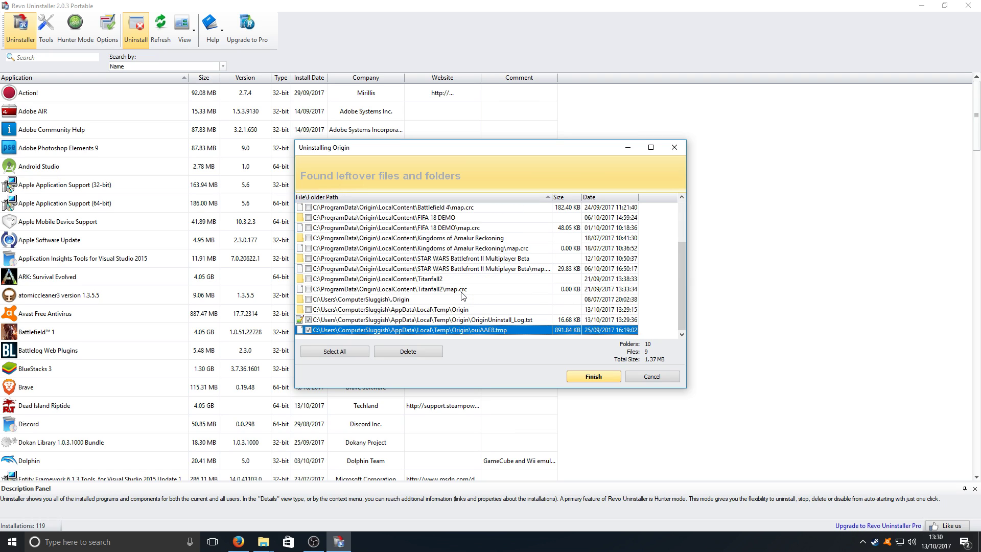
left_click(407, 351)
left_click(518, 294)
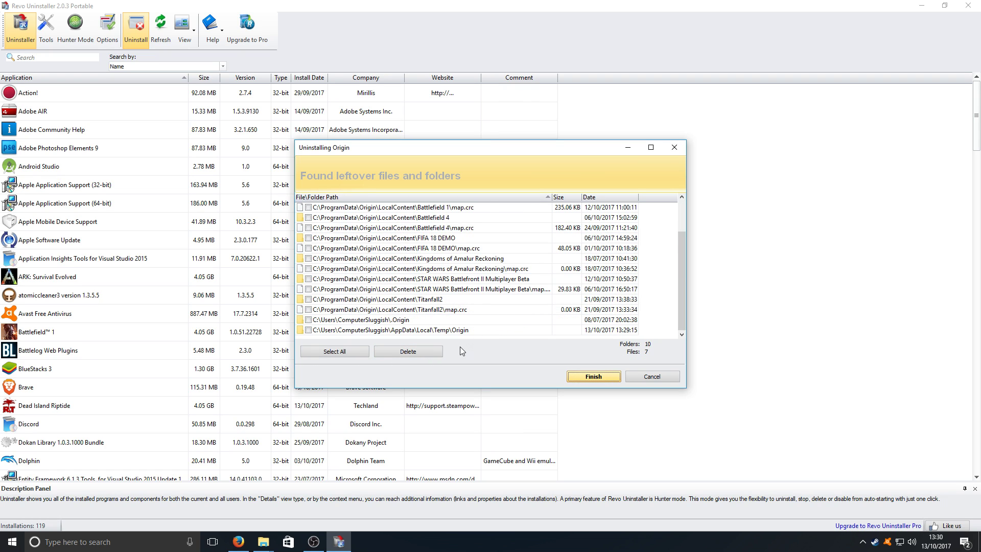
left_click(603, 375)
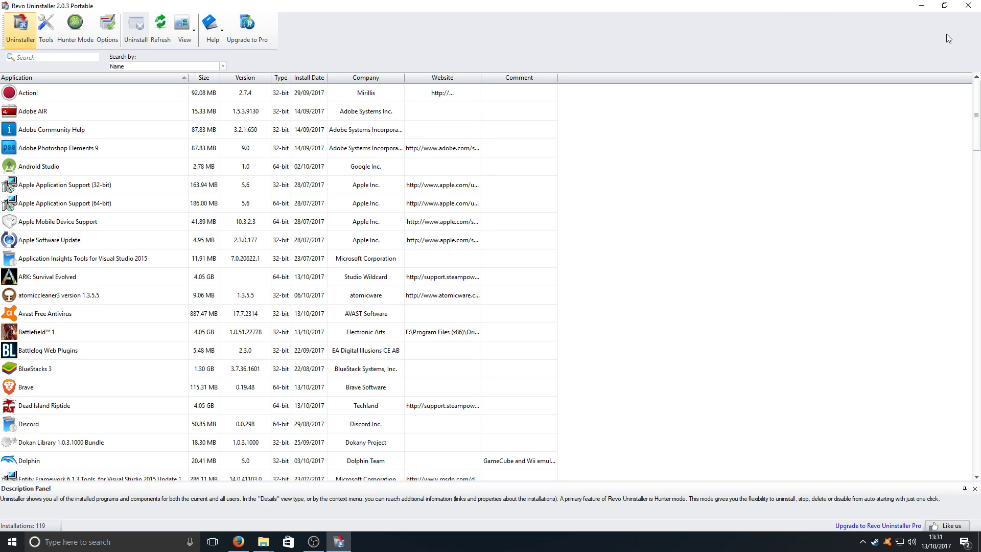
Close Revo Uninstaller and the RevoUninstaller_Portable folder window
left_click(966, 6)
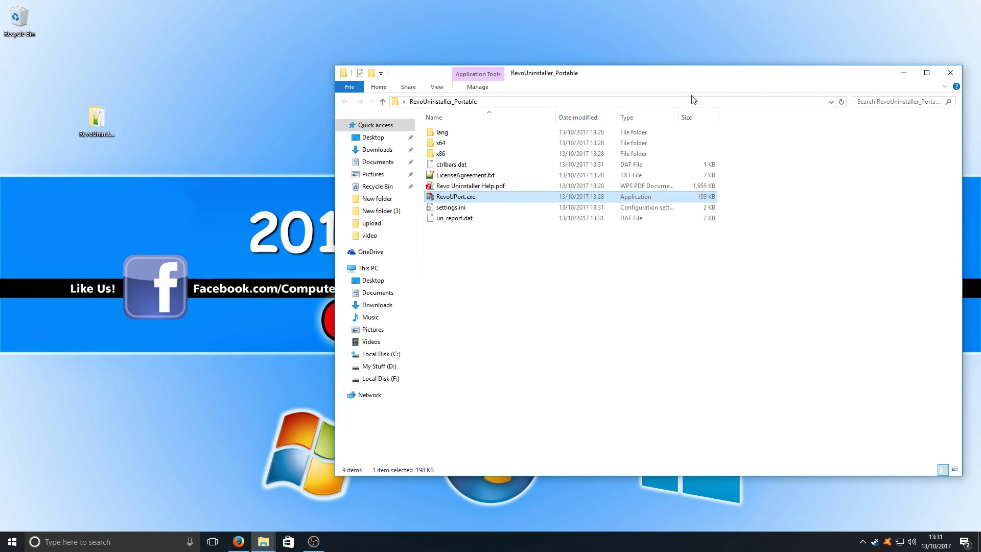
left_click(948, 77)
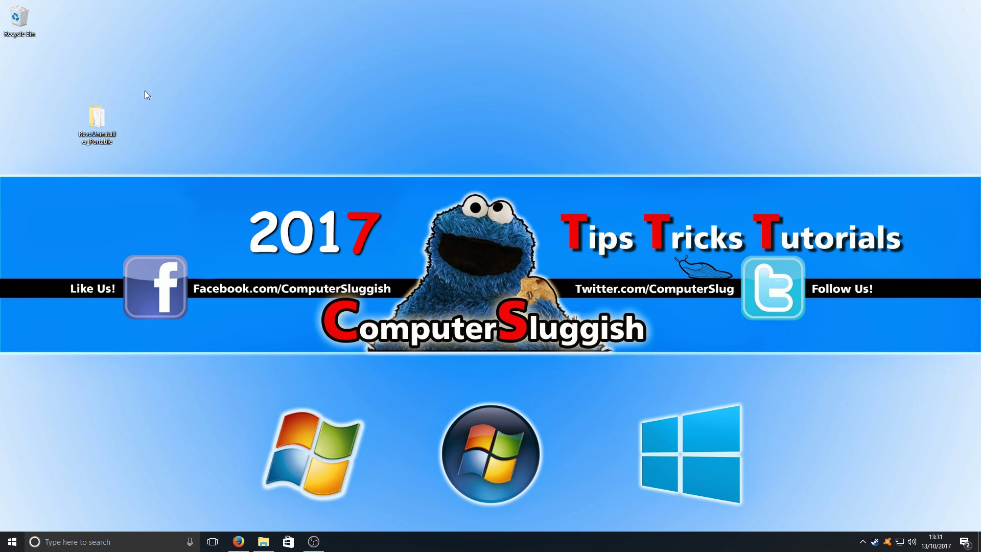
Drag the RevoUninstaller_Portable desktop folder into the Recycle Bin
left_click_drag(145, 90, 69, 185)
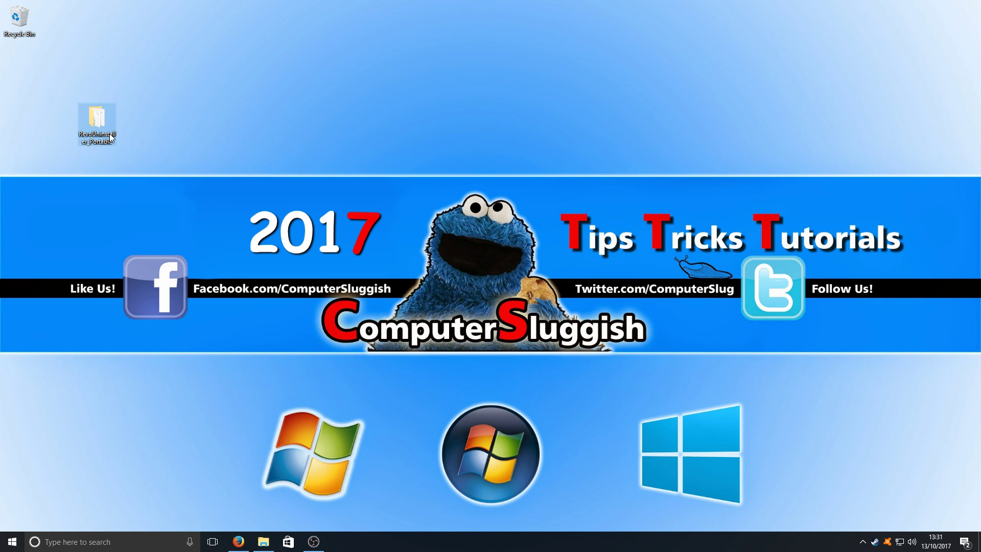
left_click_drag(140, 138, 20, 21)
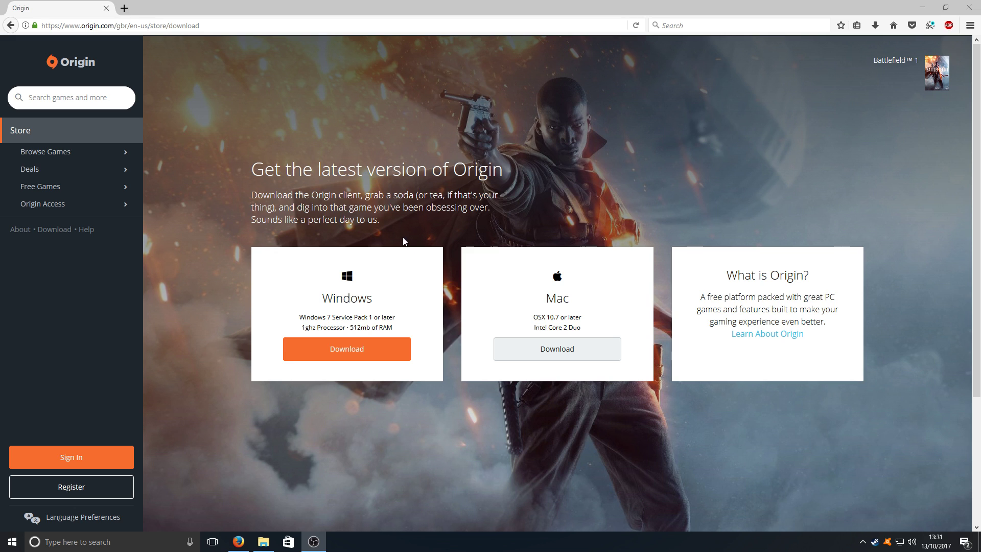
Save the Windows OriginThinSetup.exe installer and run it from Firefox's downloads list
left_click(374, 354)
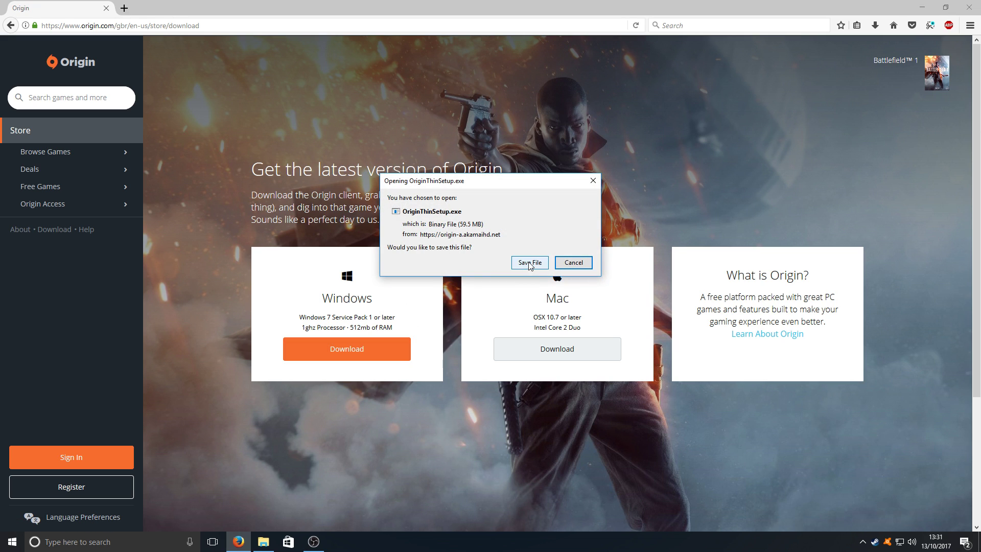
left_click(529, 263)
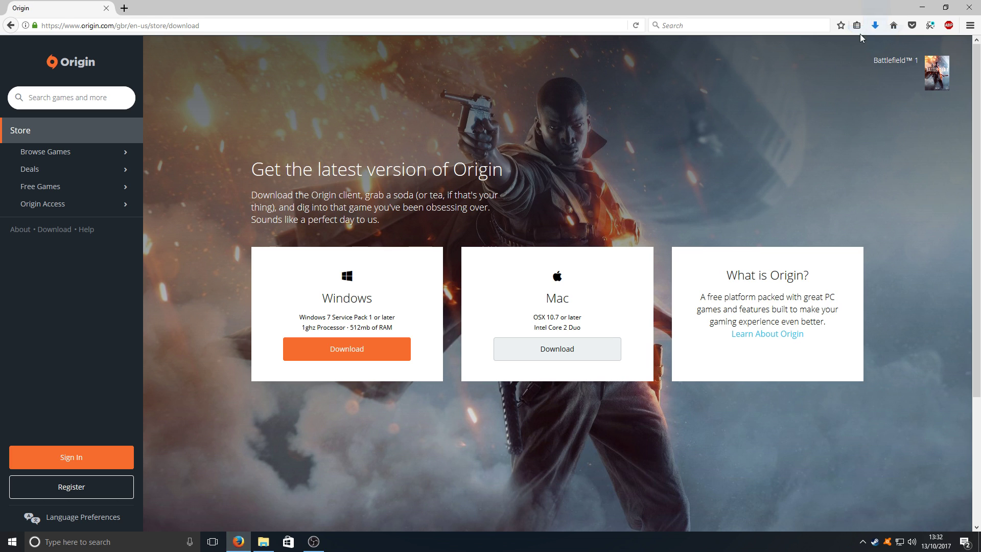
left_click(875, 24)
left_click(774, 53)
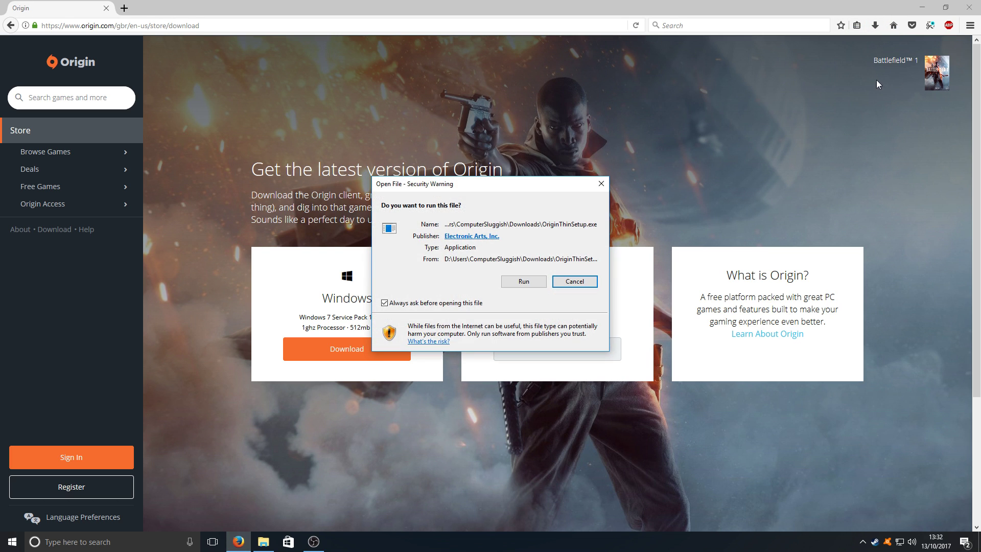
left_click(523, 282)
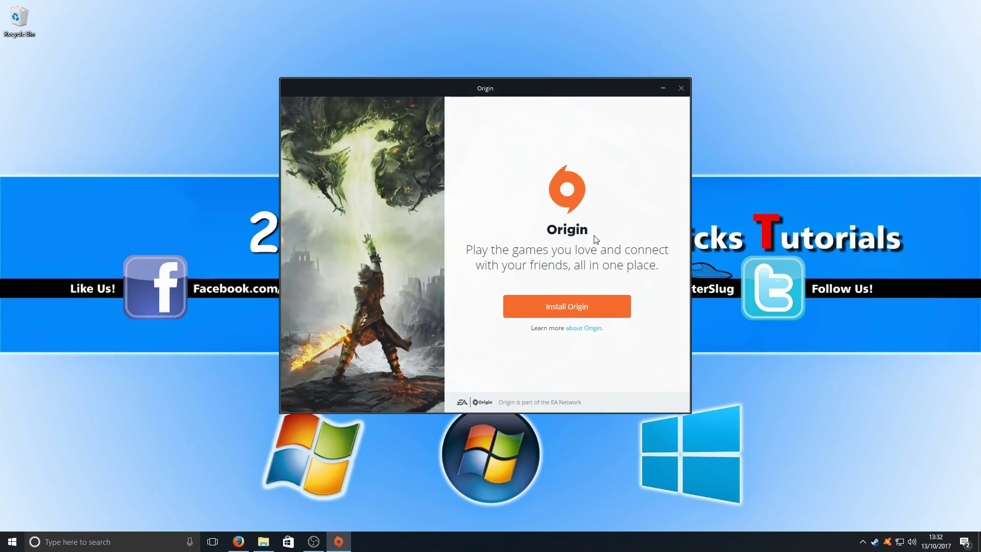
Begin installing Origin, disable auto-start with Windows and hardware-spec sharing, and accept the EULA
left_click(543, 310)
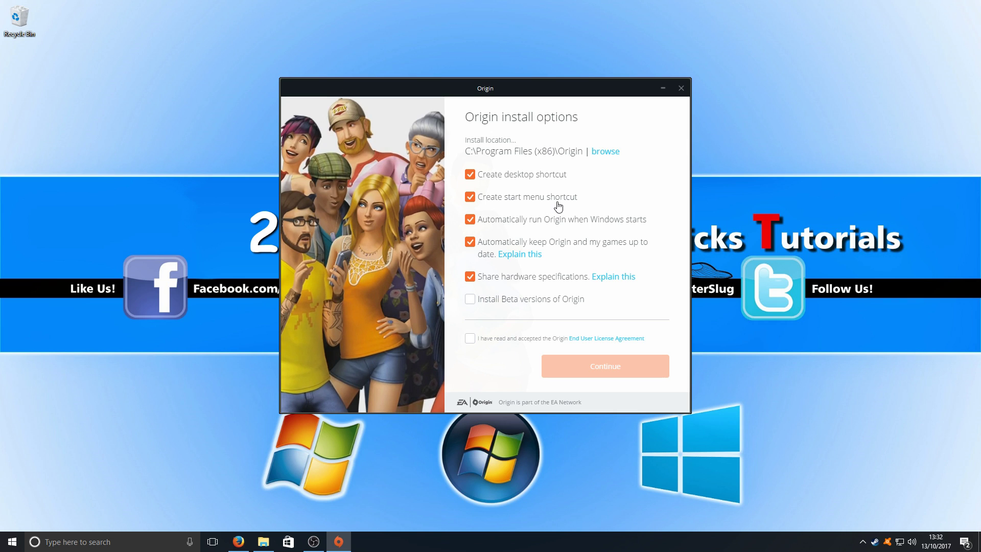
left_click(514, 226)
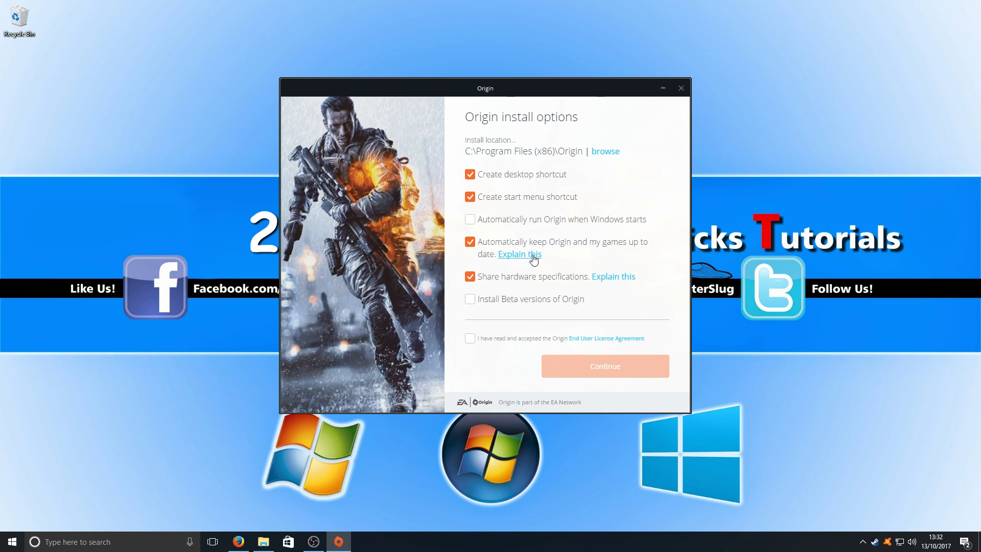
left_click(505, 277)
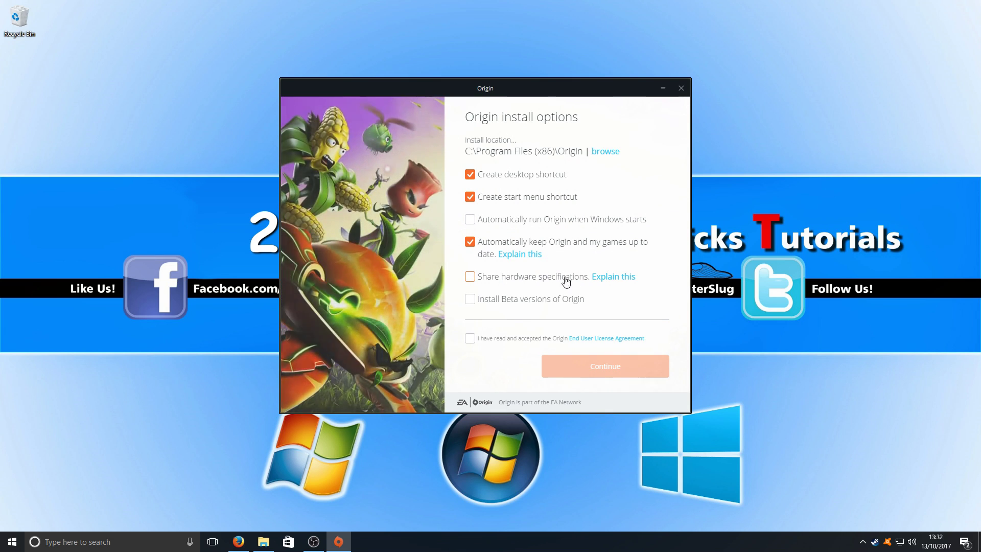
left_click(469, 339)
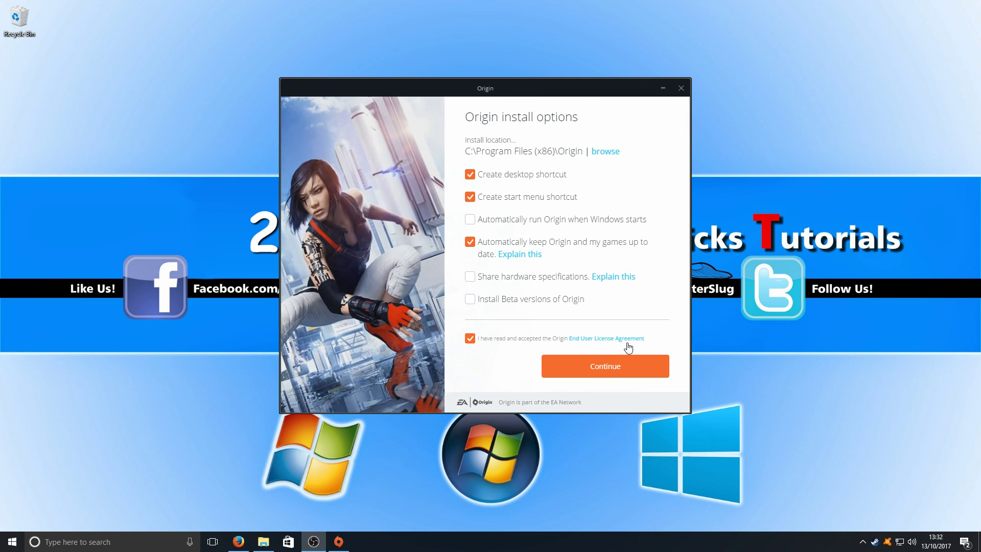
Run the Origin install to C:\Program Files (x86)\Origin until the EA Account sign-in window appears
left_click(576, 368)
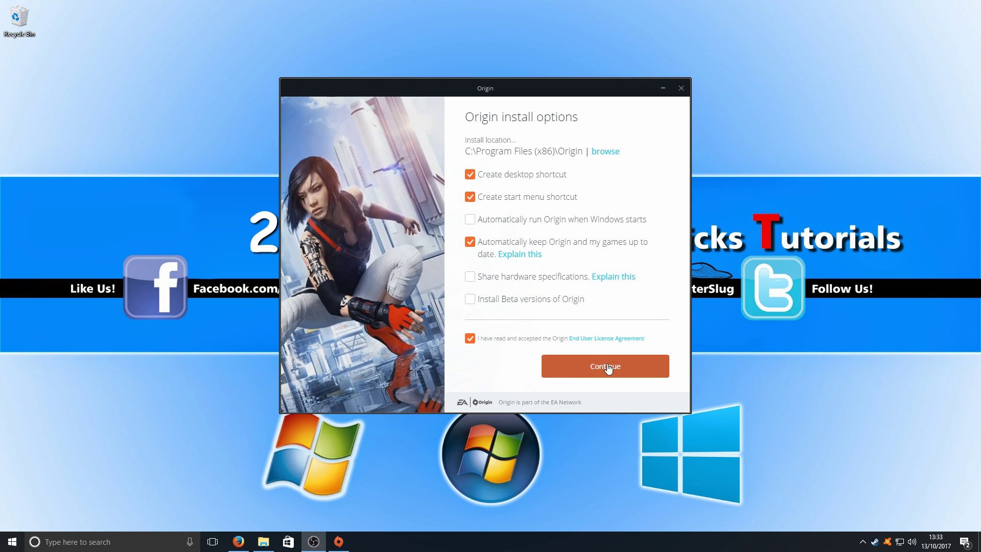